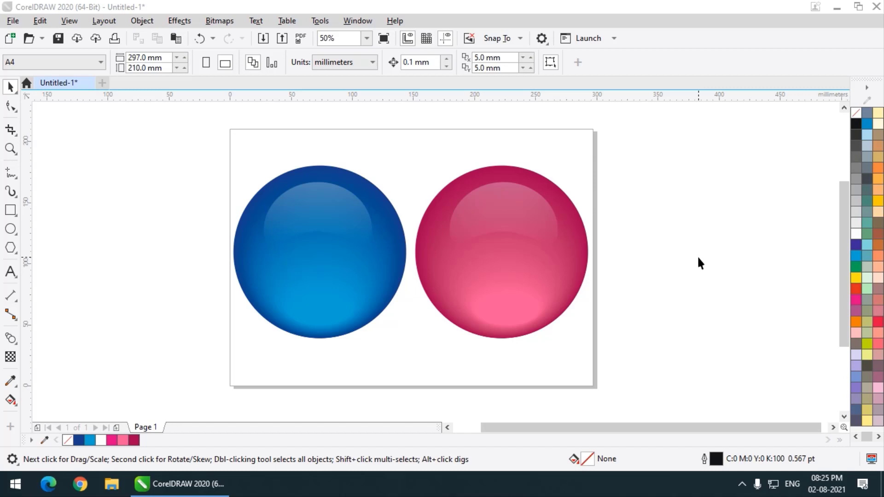
Step: Select the blue and pink sphere buttons together and delete them
left_click_drag(134, 134, 651, 374)
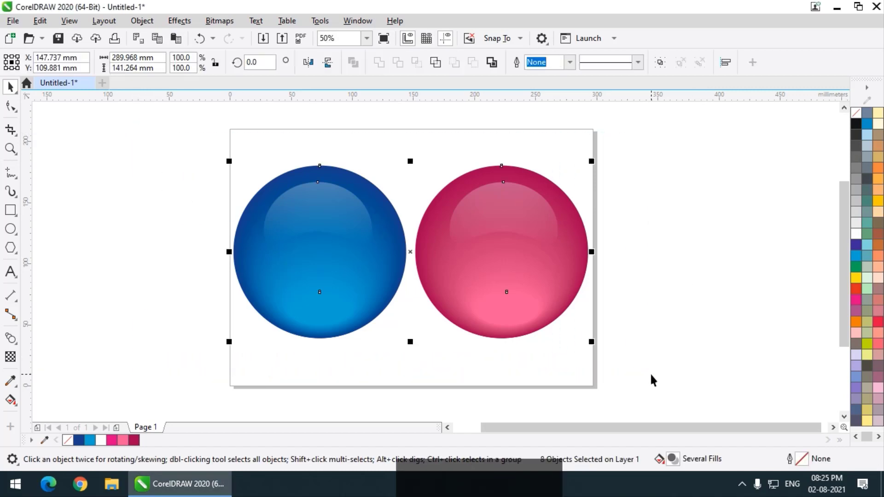
key("Delete")
Step: Draw a large circle with the Ellipse tool
left_click(10, 229)
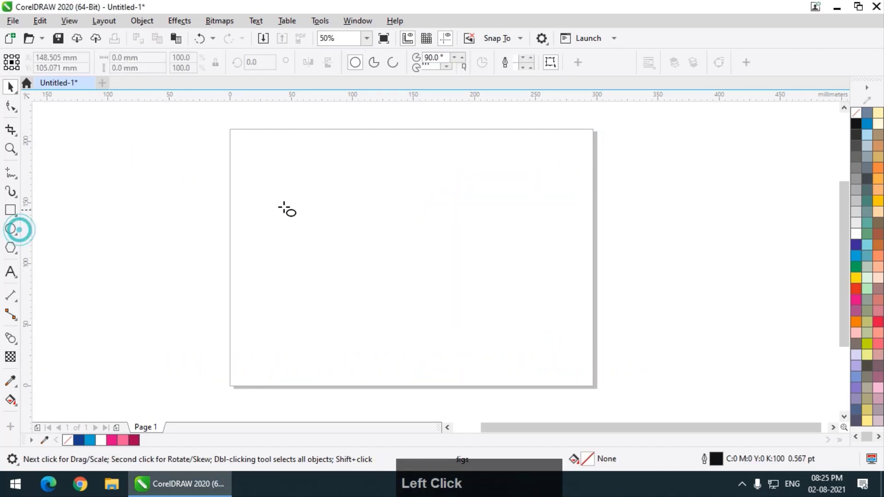
left_click_drag(276, 170, 407, 328)
left_click(10, 87)
left_click(148, 184)
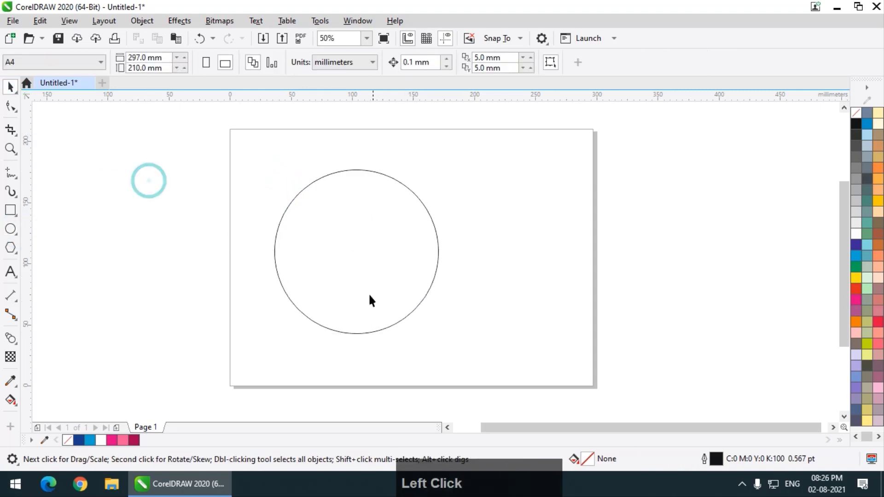
Step: Leave a copy of the circle at upper right, scaled to under half size
left_click_drag(360, 280, 554, 308)
right_click(554, 308)
left_click_drag(633, 363, 574, 302)
left_click_drag(521, 245, 525, 193)
left_click_drag(576, 243, 552, 217)
Step: Drop a smaller copy at lower right, set the upper circle to 51.8%, and squash the copy flat
left_click_drag(523, 186, 516, 322)
right_click(516, 321)
left_click_drag(549, 357, 530, 334)
left_click(519, 186)
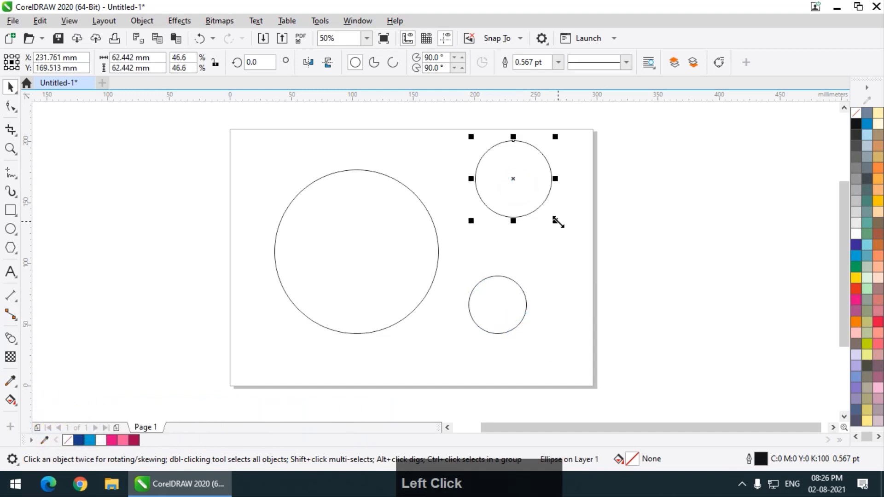
left_click_drag(555, 218, 563, 230)
left_click(616, 286)
left_click(506, 319)
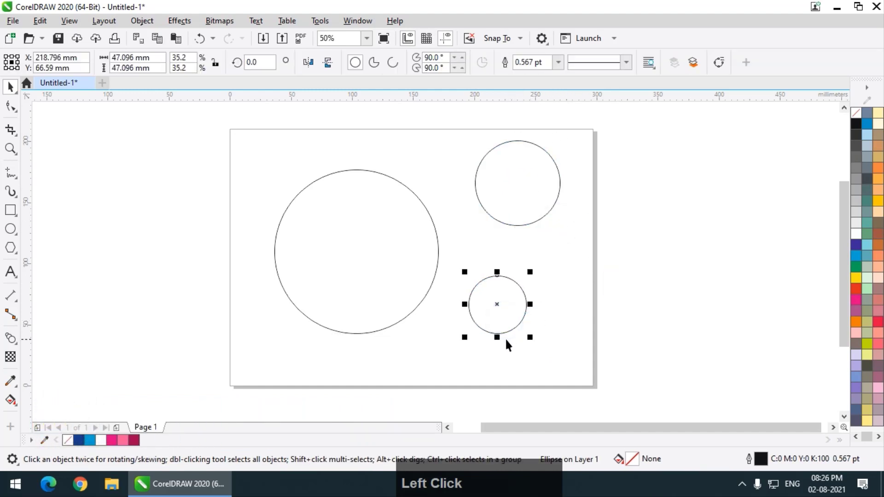
left_click_drag(500, 339, 497, 309)
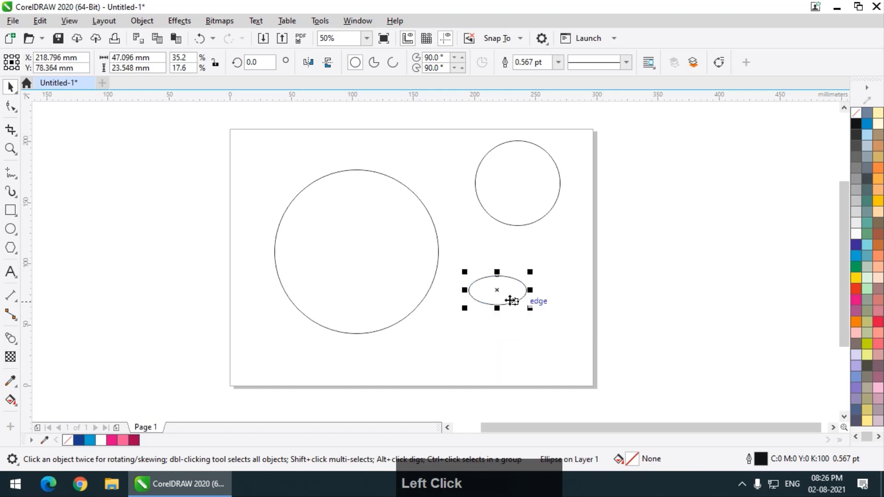
left_click(399, 244)
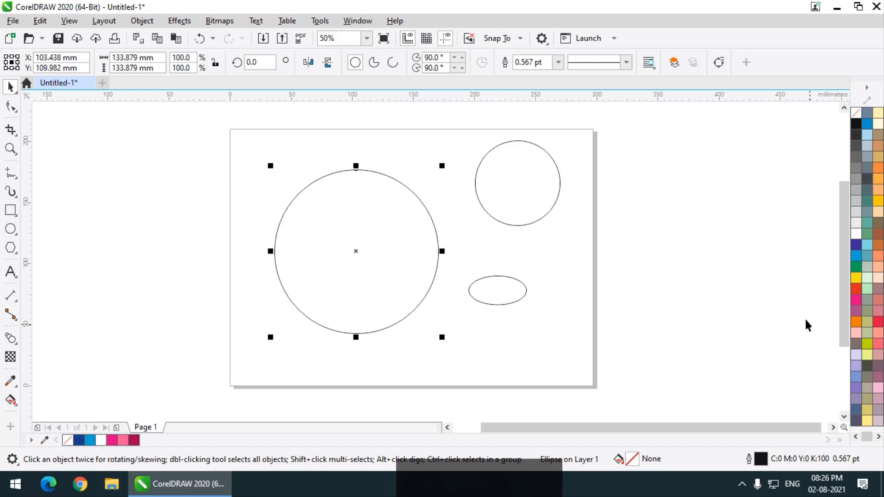
Step: Fill the large circle with dark blue from the palette's blue shades
left_click(857, 256)
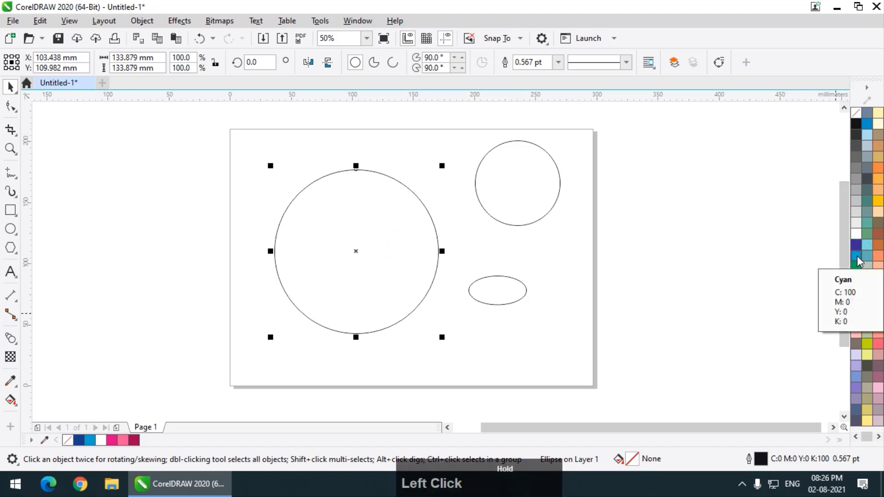
left_click_drag(850, 291, 848, 294)
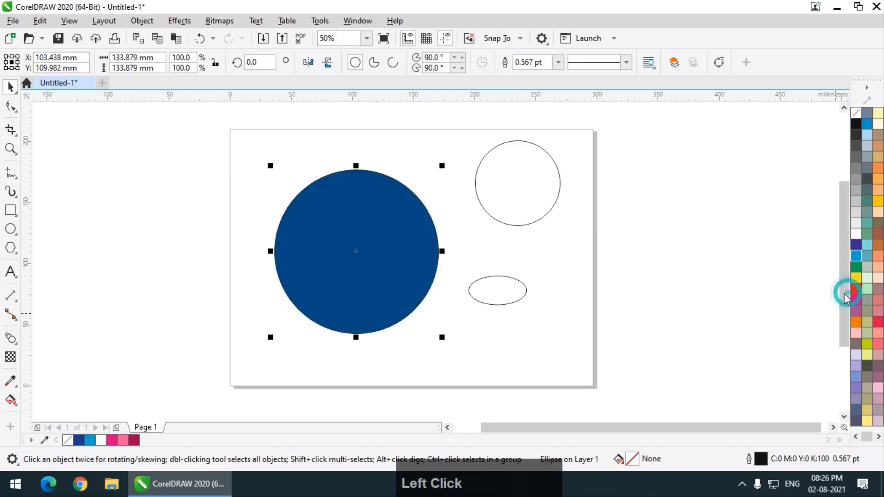
left_click(570, 294)
Step: Move the flat ellipse into the circle's lower part and fill it cyan
left_click_drag(514, 302, 369, 298)
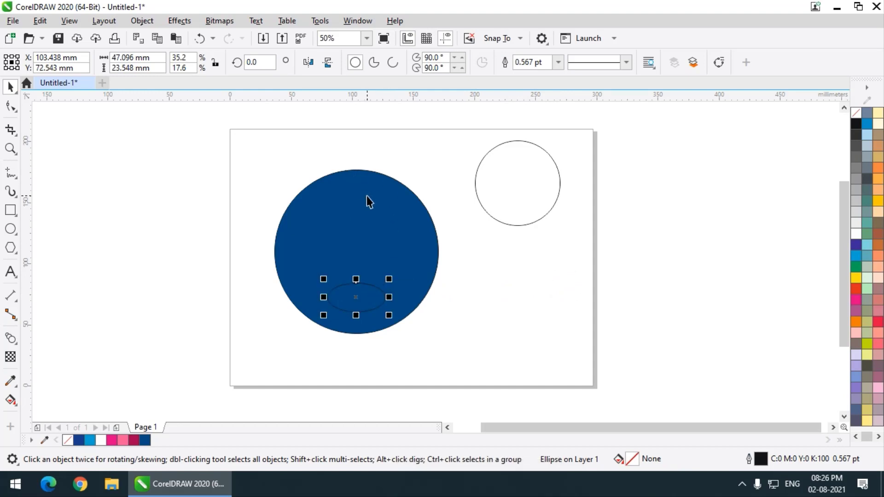
left_click(855, 257)
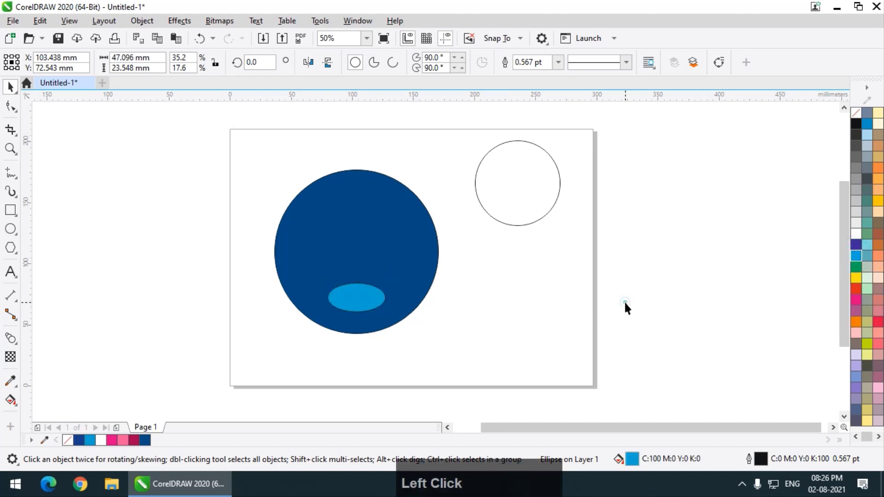
left_click(625, 303)
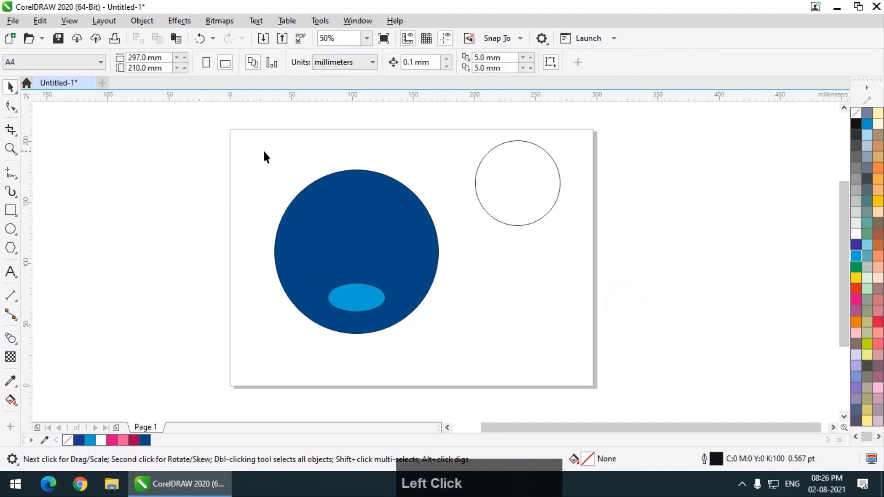
left_click(359, 231)
left_click(116, 259)
left_click(353, 252)
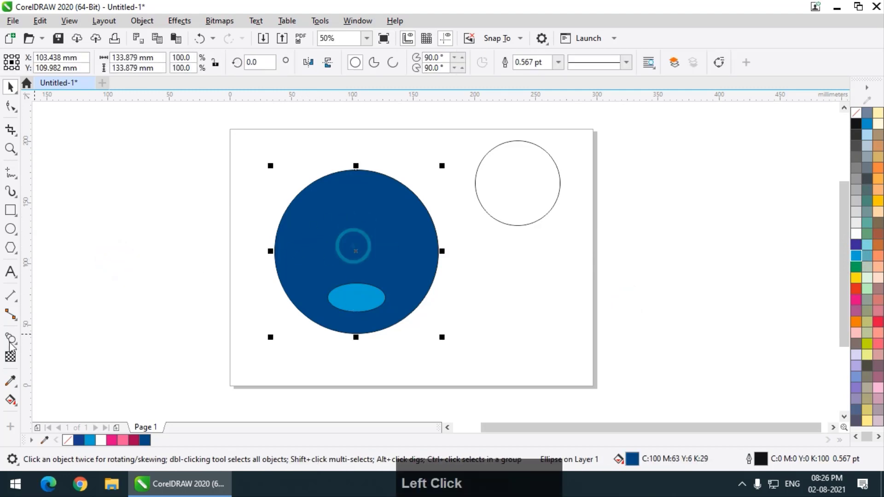
Step: Blend the dark blue circle into the cyan ellipse with 100 steps and remove the outlines
left_click(12, 341)
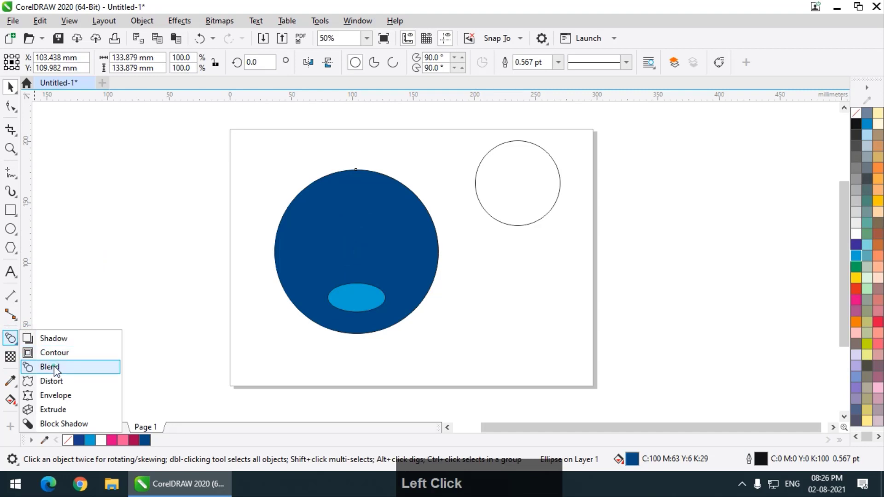
left_click(50, 365)
left_click_drag(357, 229, 357, 299)
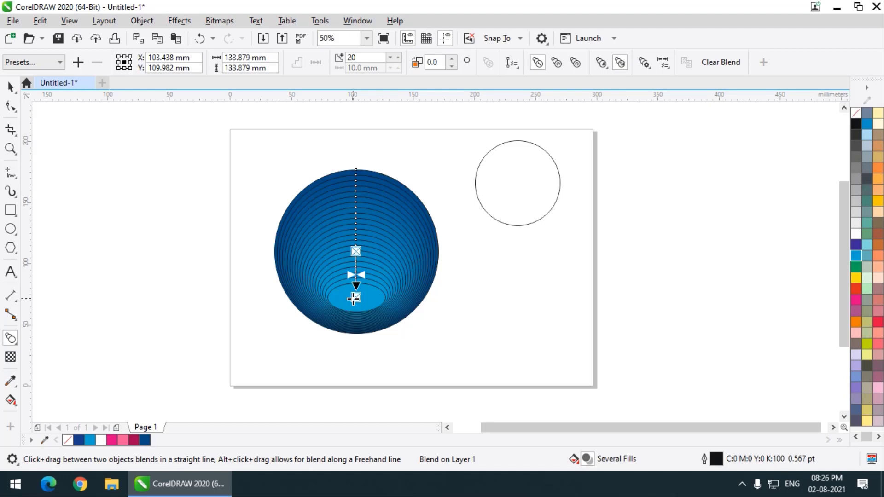
left_click(364, 58)
type("100")
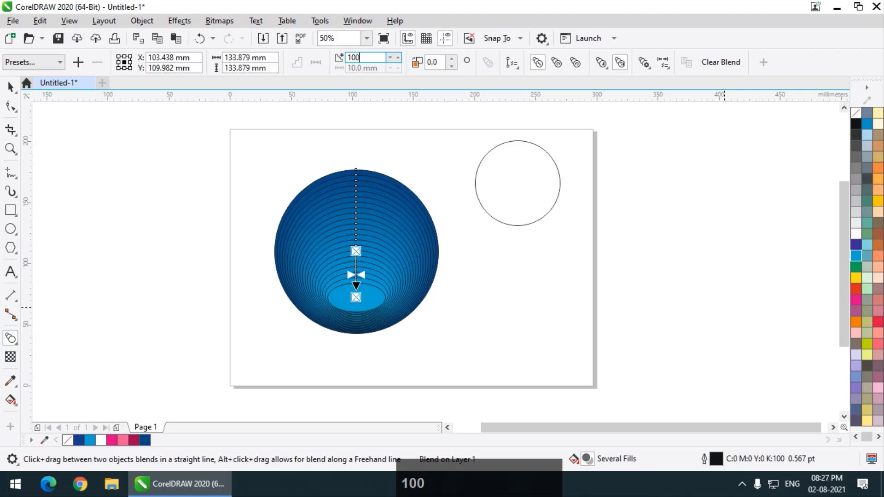
key("Return")
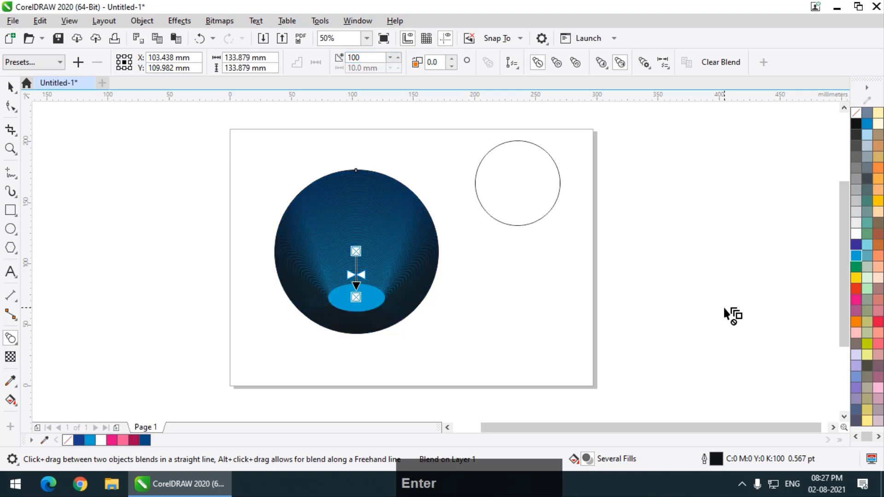
left_click(9, 90)
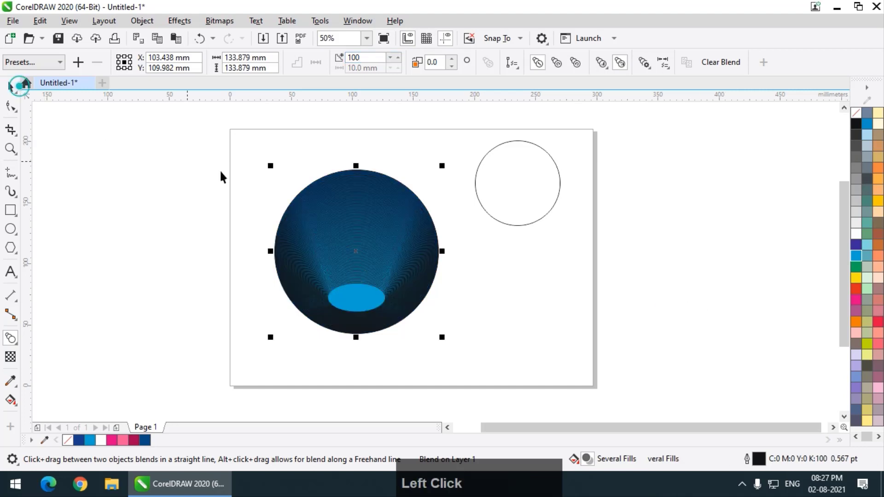
right_click(858, 114)
left_click(634, 253)
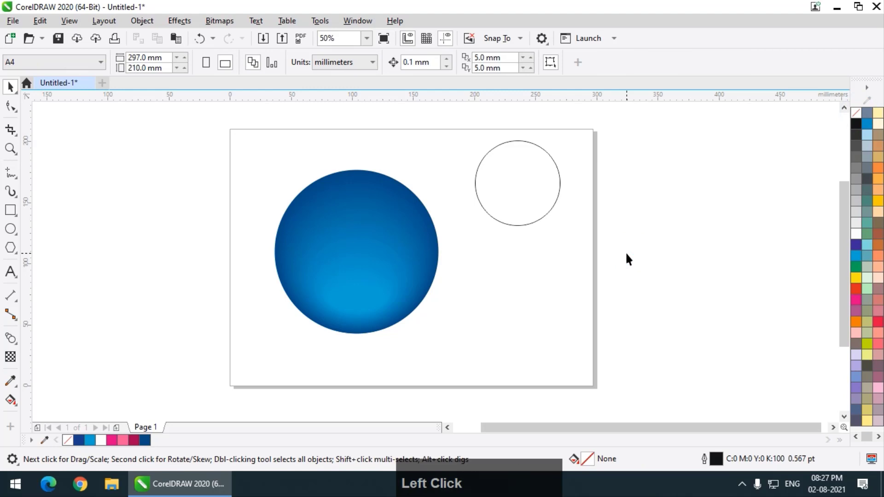
Step: Place the small circle near the sphere's top, in front, and flatten it into an ellipse
left_click(523, 184)
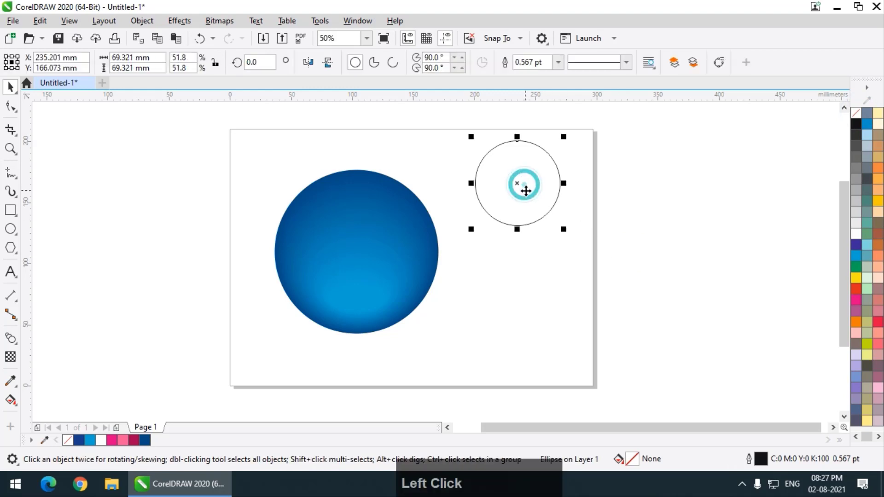
left_click_drag(523, 183, 363, 223)
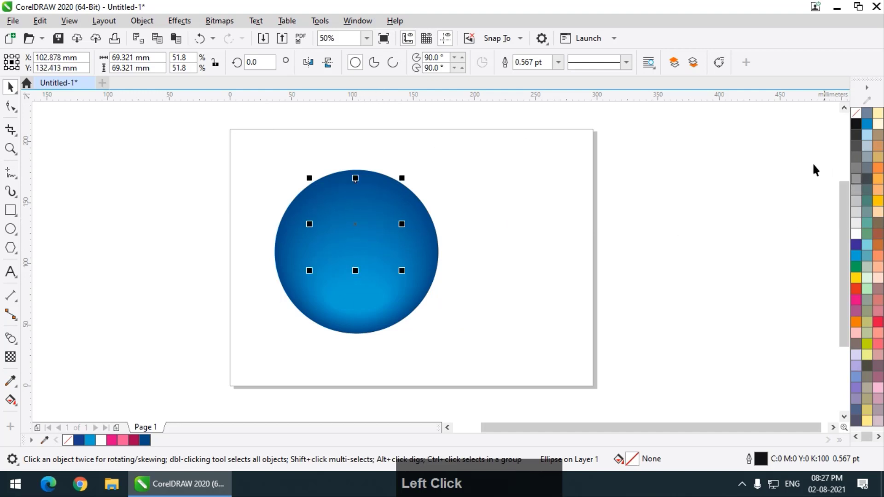
key("ctrl+Home")
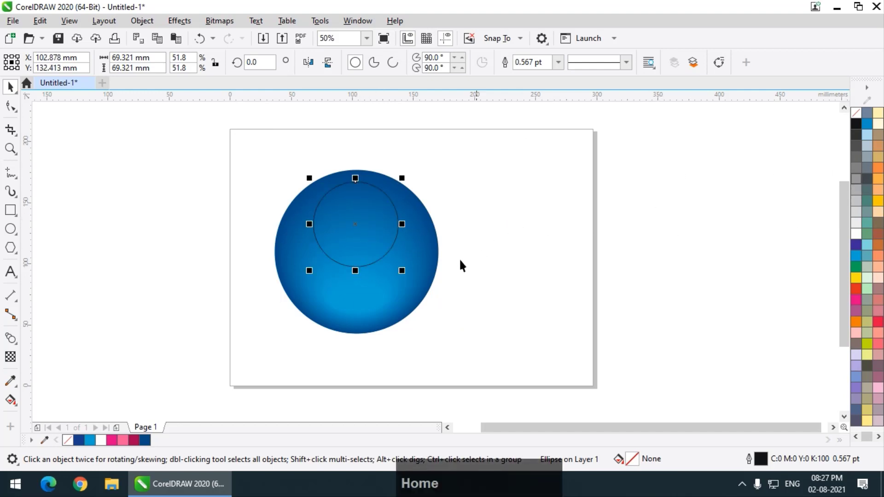
left_click_drag(355, 272, 362, 224)
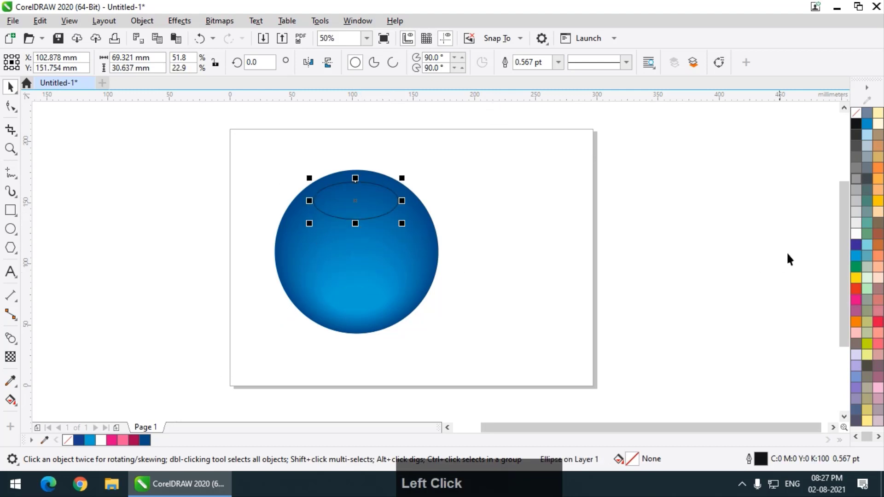
Step: Fill the flattened ellipse white and remove its outline
left_click(856, 234)
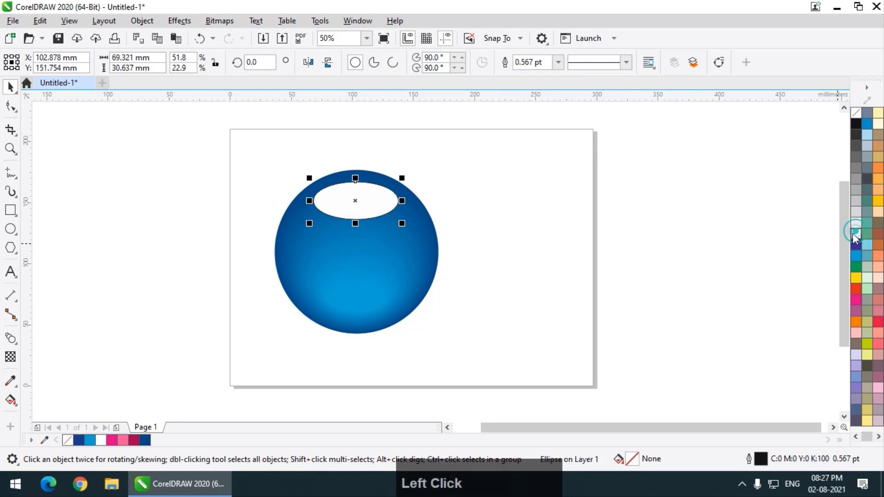
right_click(855, 113)
left_click(11, 107)
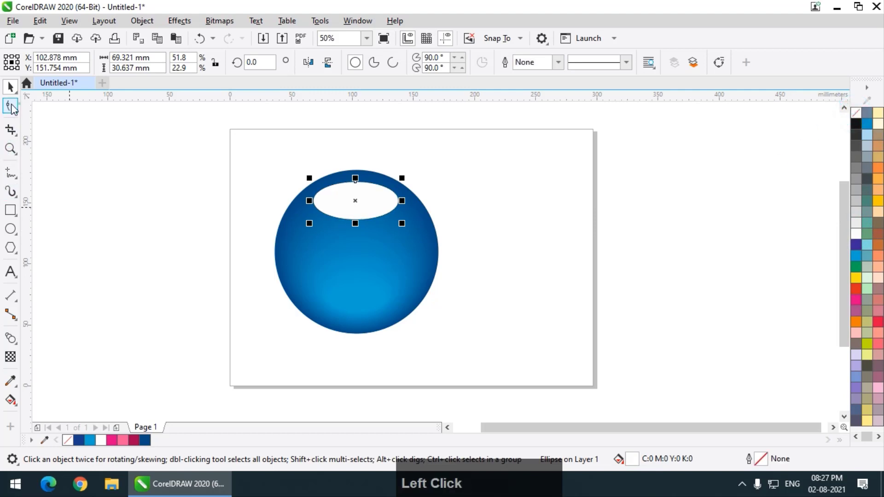
Step: Convert the white ellipse to curves, pull its bottom edge up, then stretch it taller downward
right_click(333, 192)
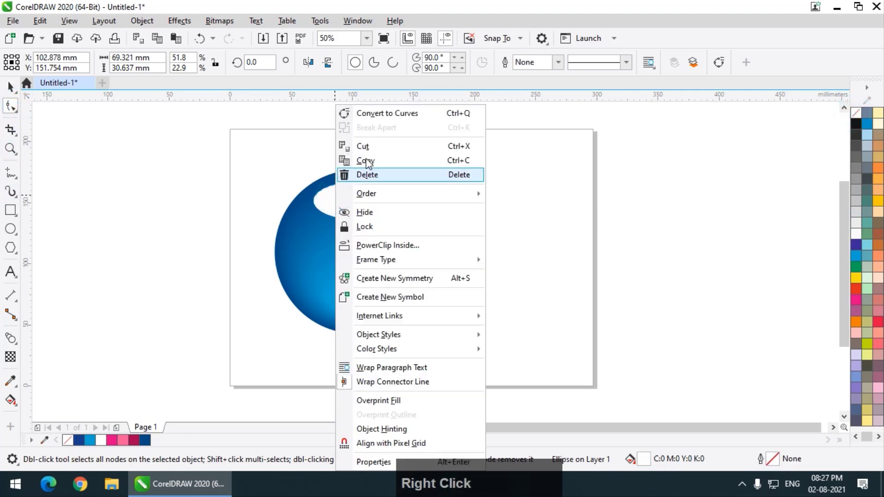
left_click(371, 115)
left_click_drag(352, 220, 355, 199)
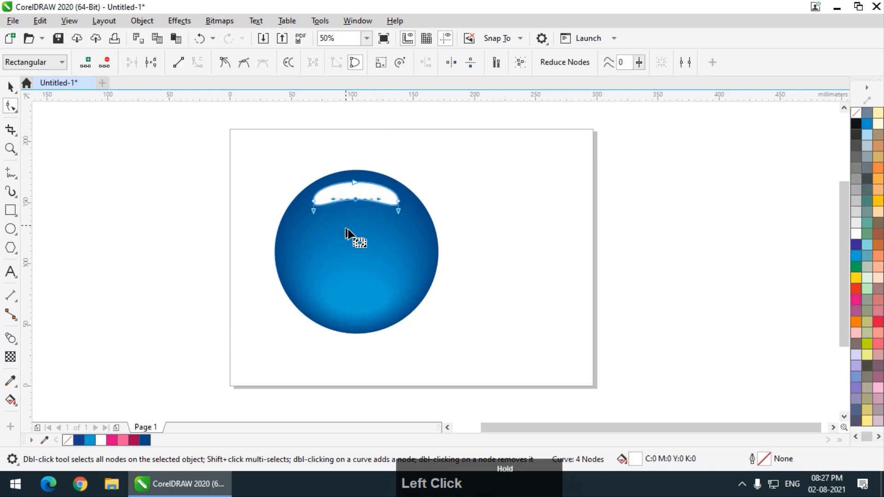
left_click(10, 86)
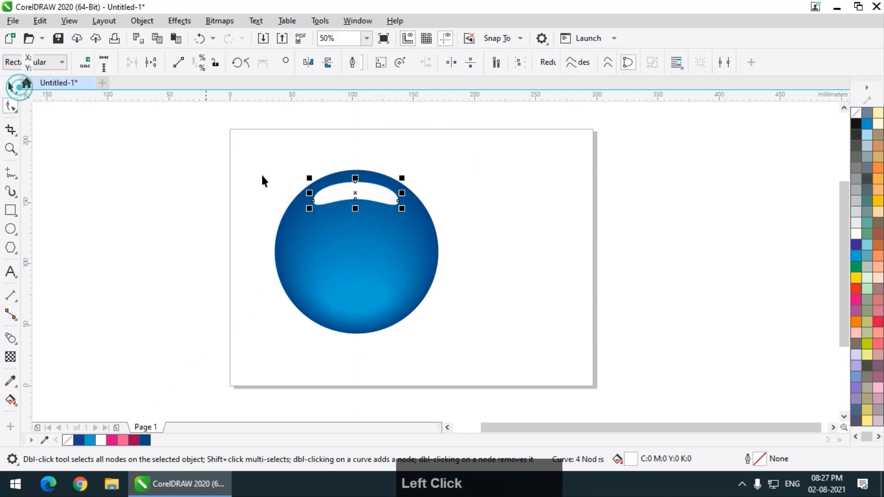
left_click_drag(355, 206, 355, 233)
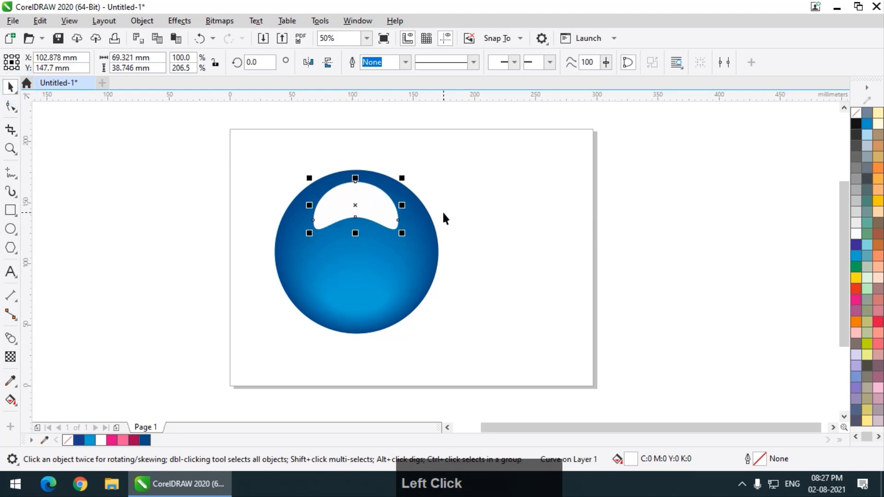
key("Down")
key("Down")
key("Down")
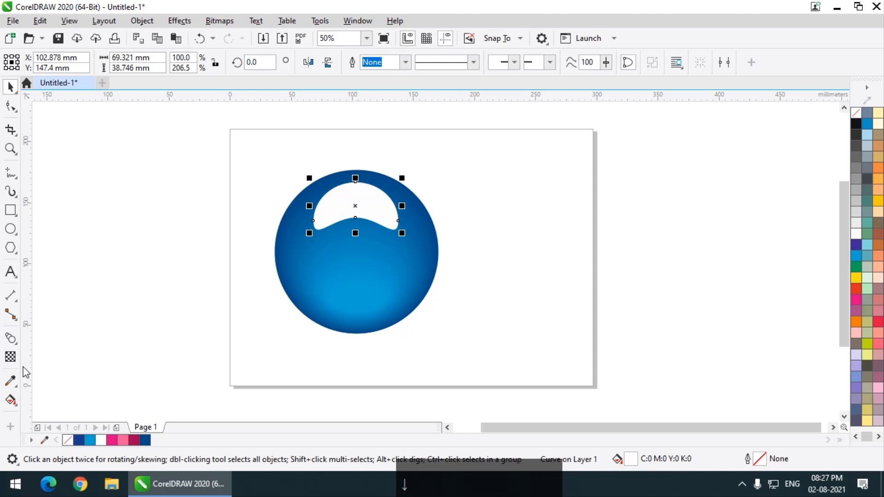
Step: Give the white highlight a top-to-bottom fountain transparency and raise its start point
left_click(11, 357)
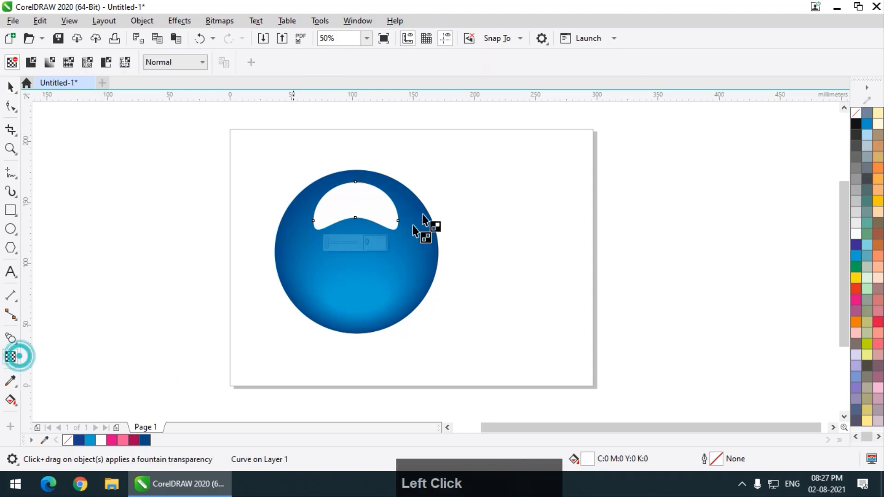
scroll(371, 189, "up", 2)
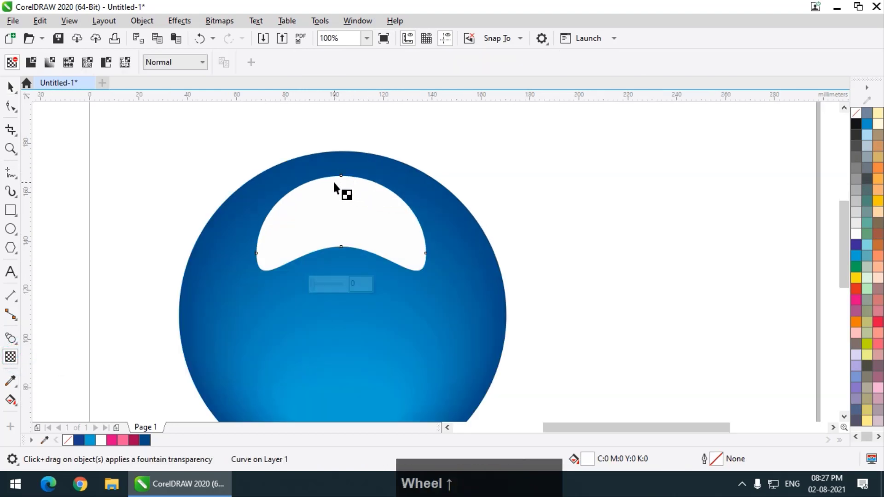
scroll(335, 187, "down", 2)
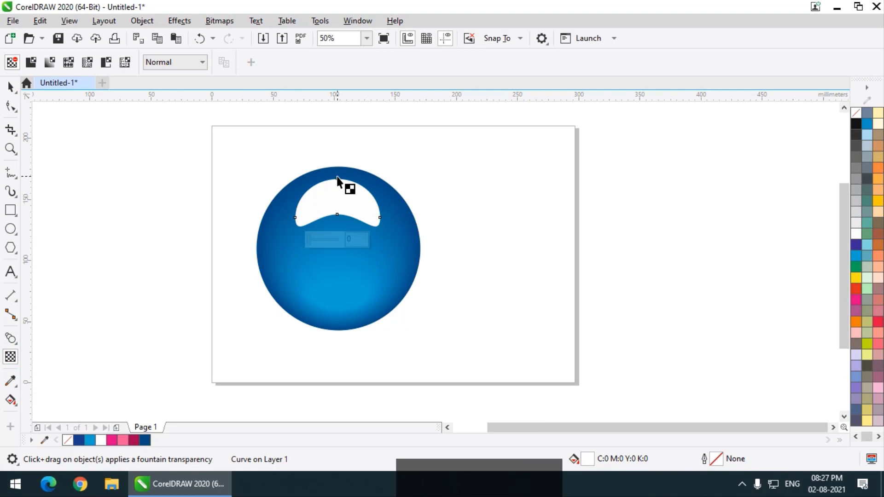
left_click_drag(336, 176, 344, 233)
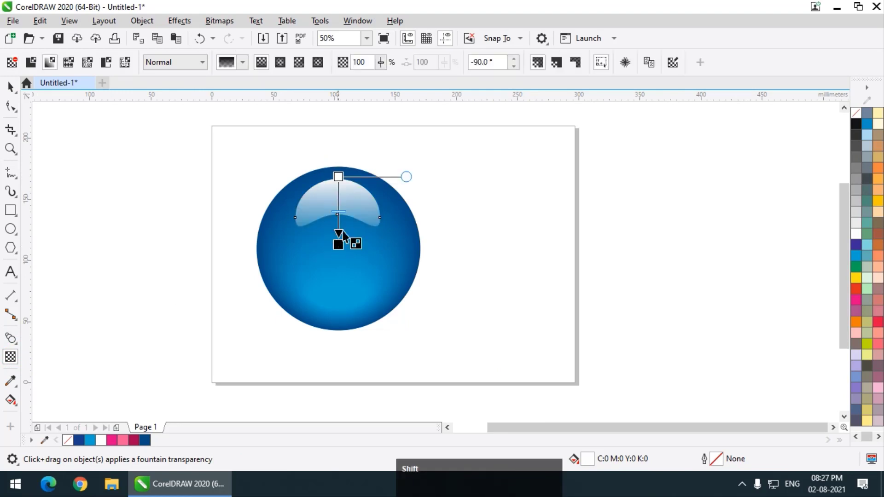
scroll(348, 177, "up", 2)
left_click(334, 182)
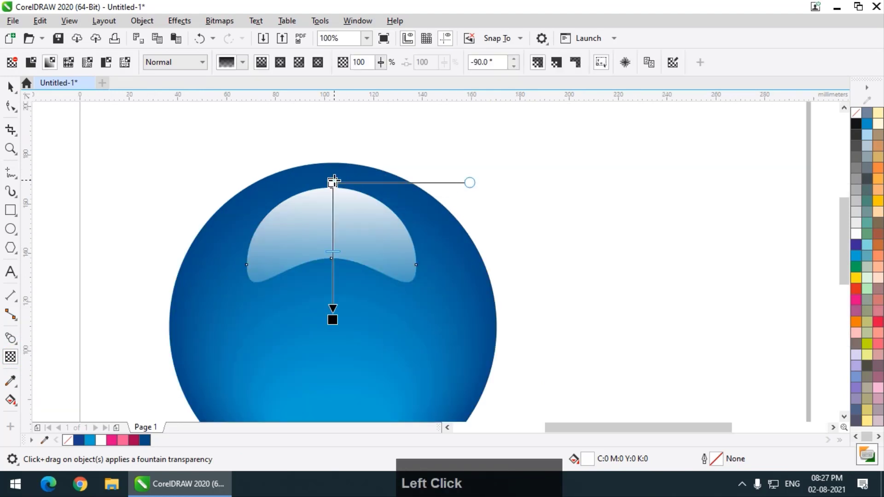
left_click_drag(334, 182, 332, 131)
Step: Fine-tune the transparency fade by raising its end point, midpoint and start point
left_click(331, 318)
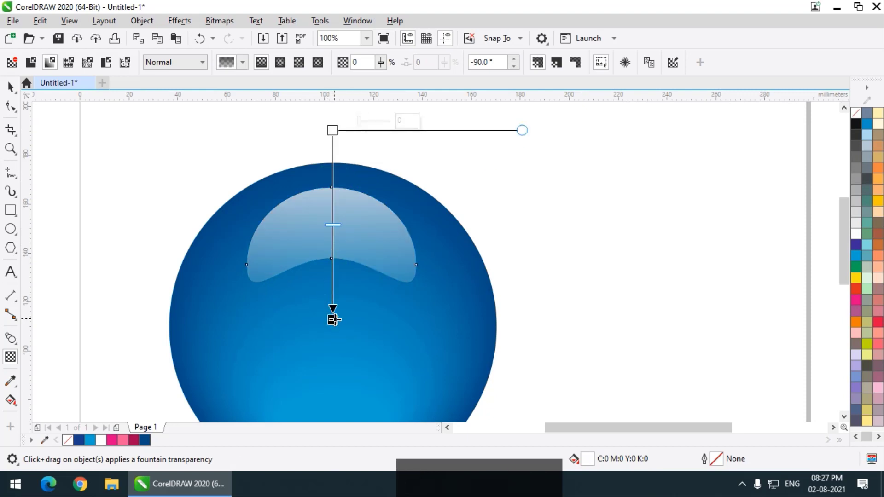
left_click_drag(334, 320, 335, 288)
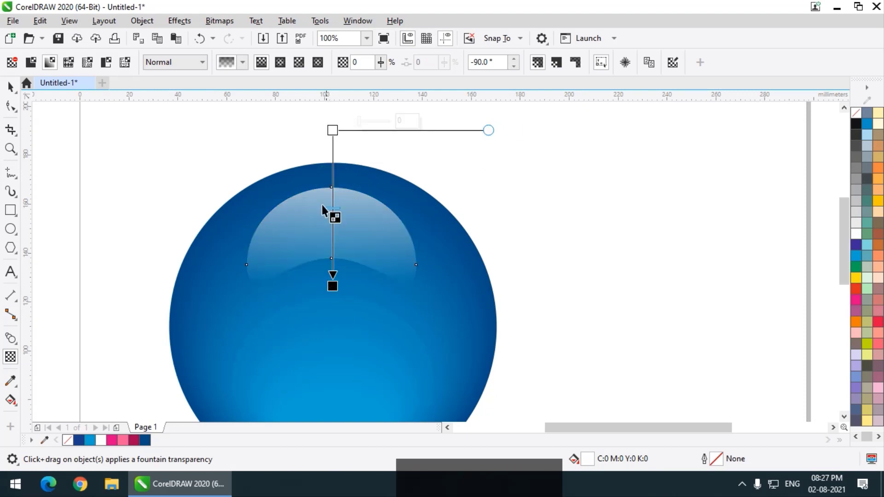
left_click_drag(335, 209, 334, 179)
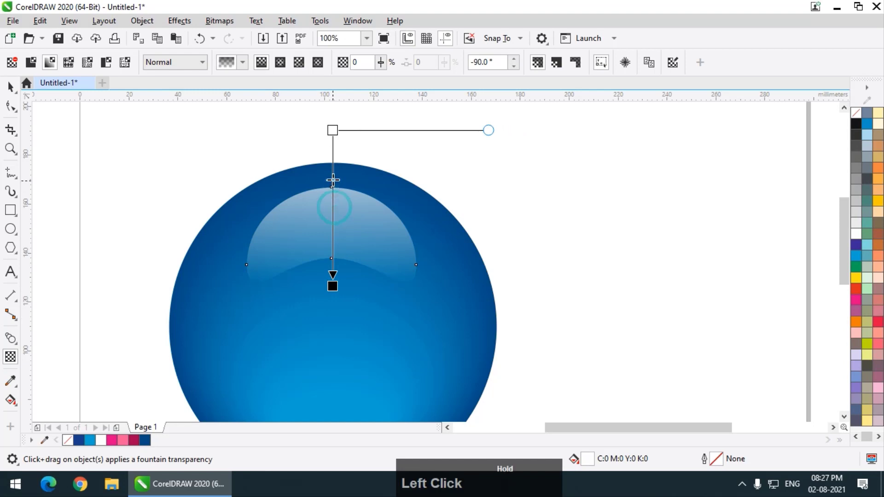
scroll(333, 235, "down", 1)
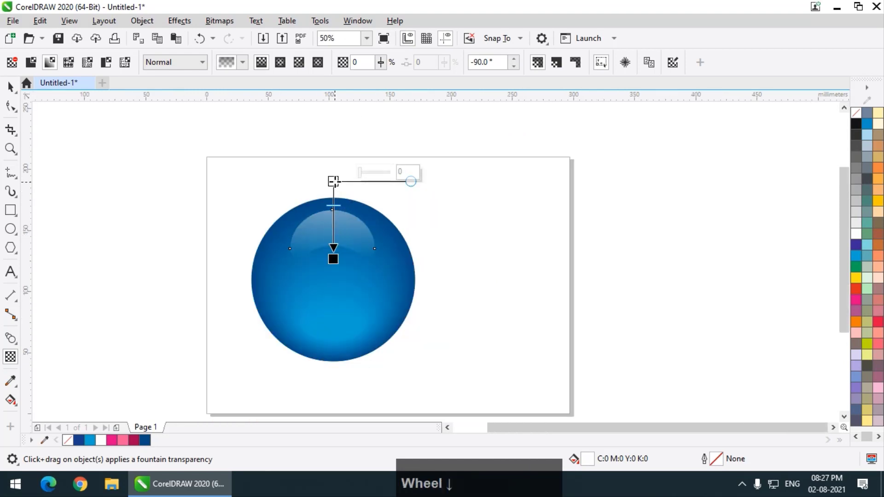
scroll(342, 225, "up", 1)
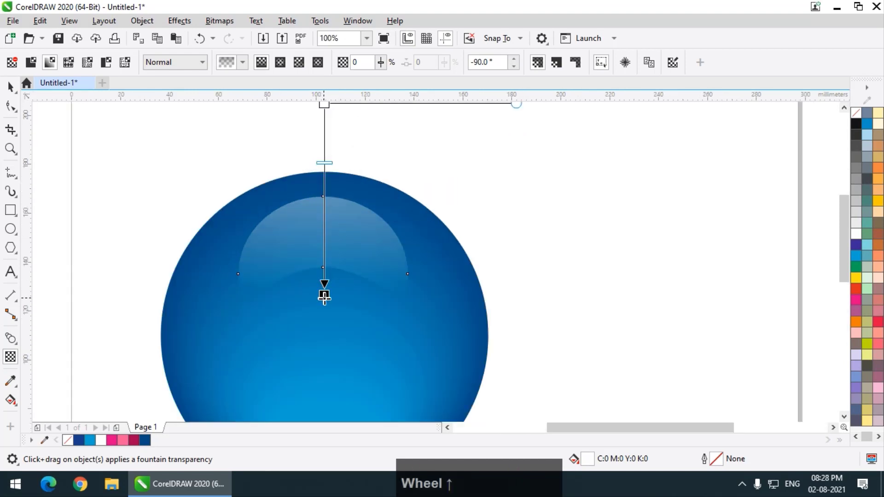
left_click_drag(325, 297, 325, 293)
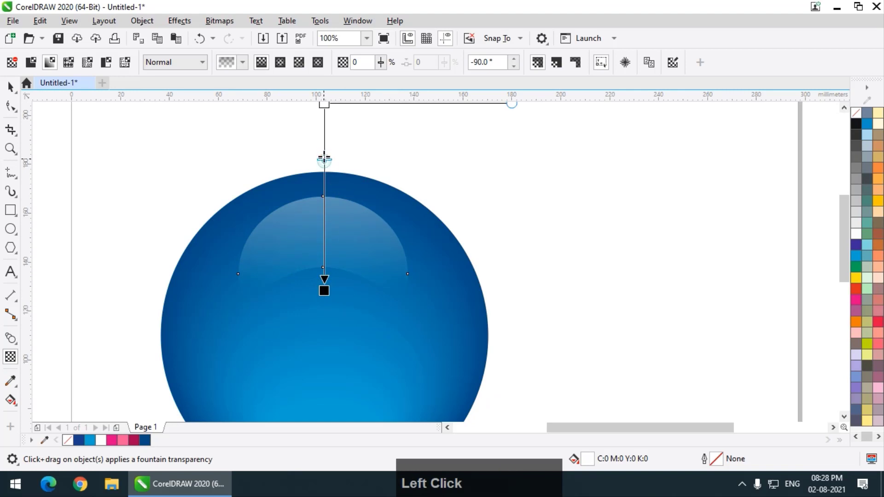
left_click_drag(324, 159, 325, 144)
scroll(333, 289, "down", 1)
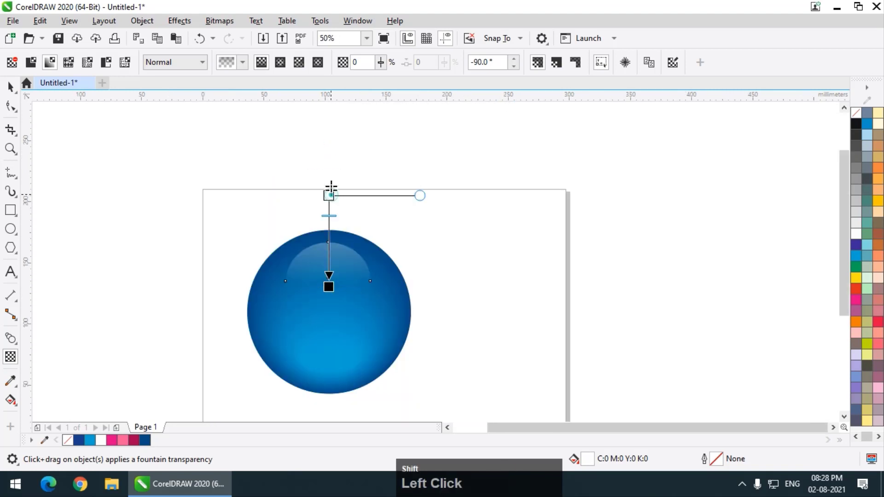
left_click_drag(331, 188, 332, 180)
scroll(329, 273, "up", 1)
Step: Stretch the highlight slightly downward and widen it evenly to about 116.5%
left_click(10, 88)
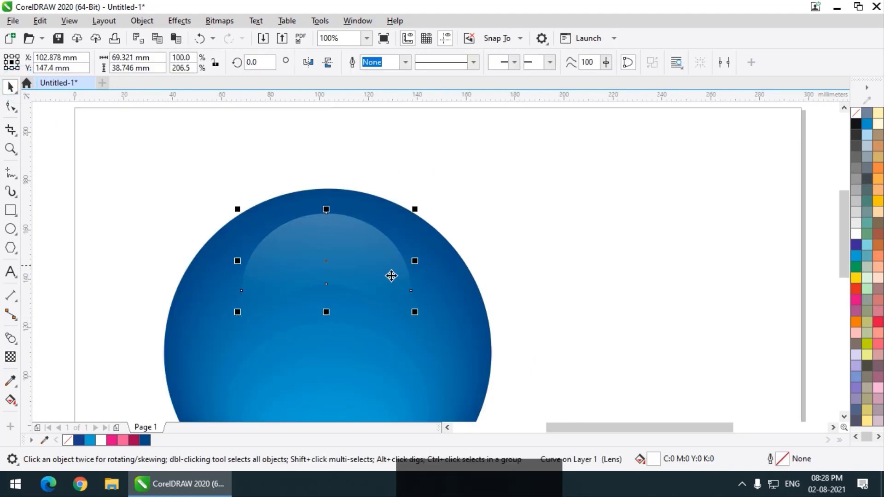
left_click_drag(326, 312, 327, 320)
scroll(505, 203, "down", 1)
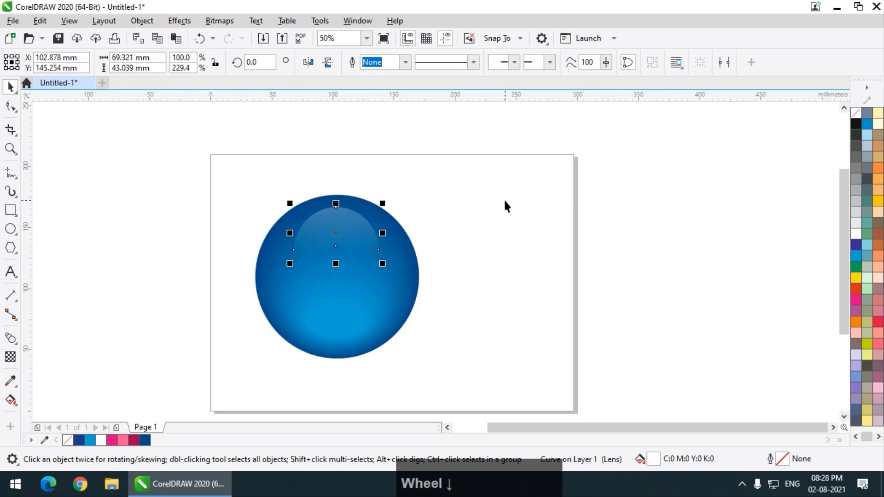
left_click(505, 201)
left_click(369, 223)
scroll(369, 215, "up", 2)
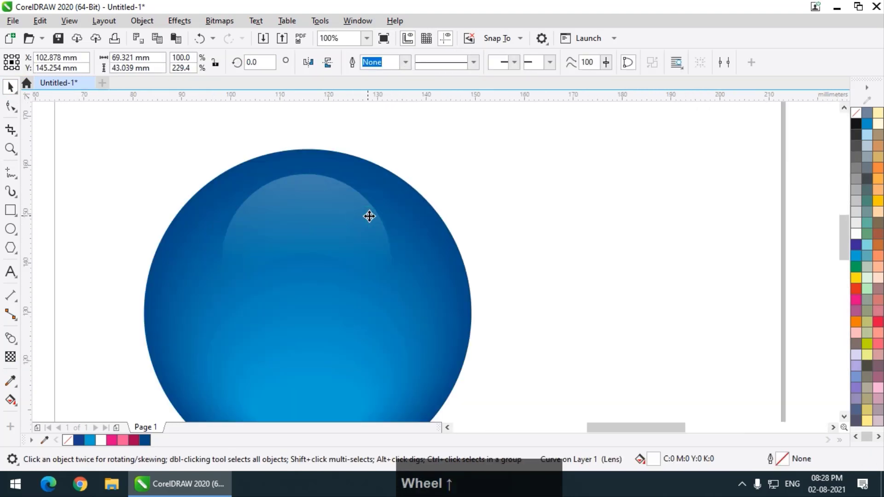
left_click(421, 239, "shift")
left_click_drag(422, 239, 447, 237)
scroll(383, 200, "down", 2)
left_click(493, 191)
scroll(395, 230, "down", 1)
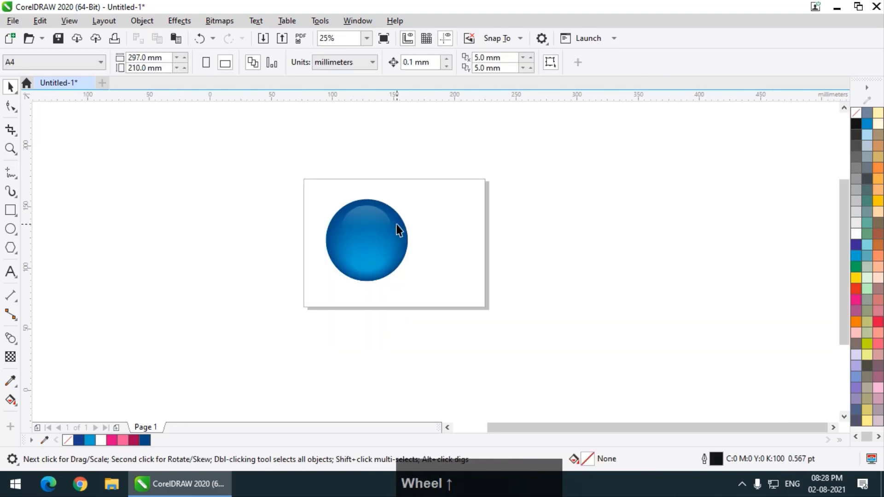
scroll(361, 223, "up", 1)
left_click(361, 219)
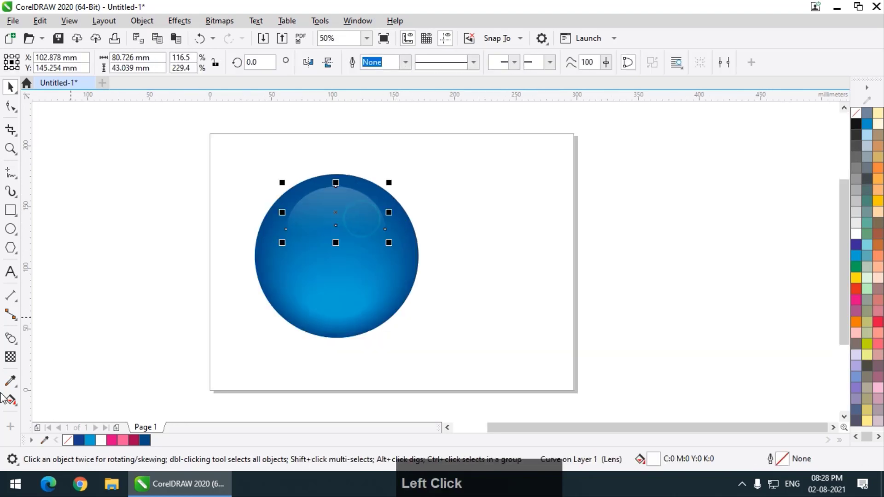
Step: Drag the highlight's transparency handles upward so the fade stretches toward the sphere's top
left_click(15, 363)
scroll(336, 233, "up", 2)
scroll(343, 244, "down", 1)
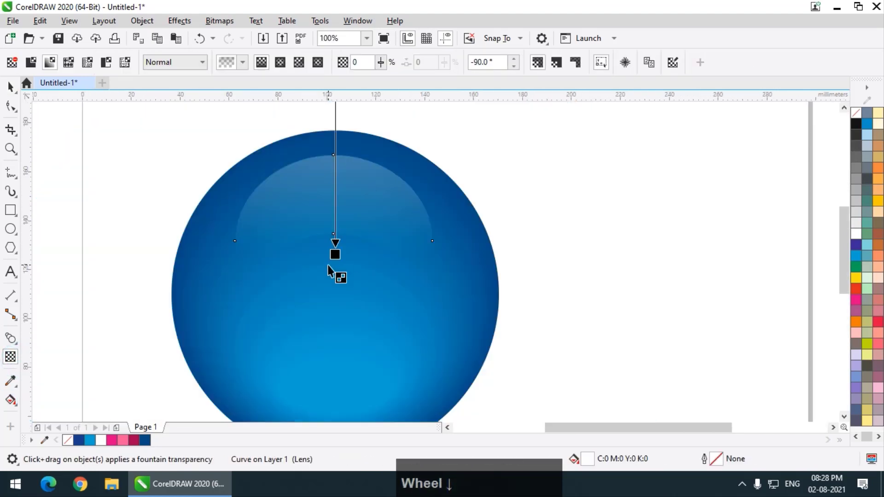
scroll(334, 265, "down", 1)
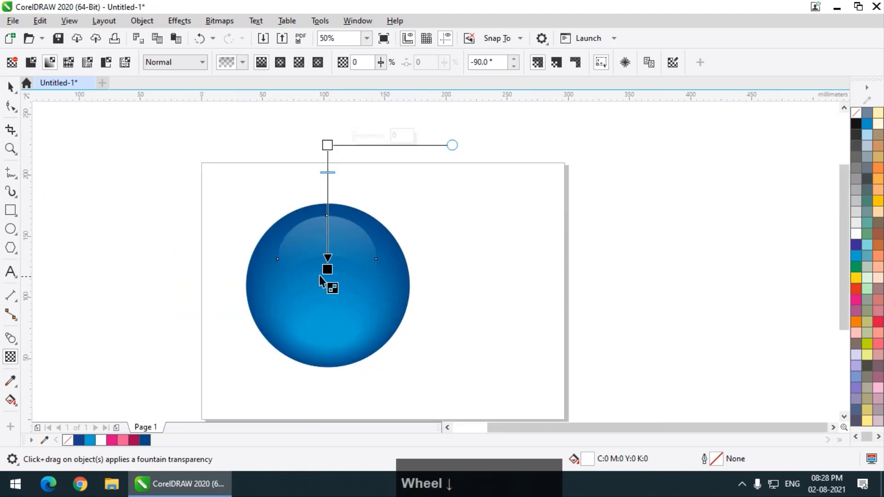
scroll(327, 277, "up", 1)
scroll(341, 237, "down", 1)
mouse_move(325, 152)
left_mouse_down()
mouse_move(328, 135)
mouse_move(329, 157)
left_mouse_up()
scroll(336, 258, "up", 2)
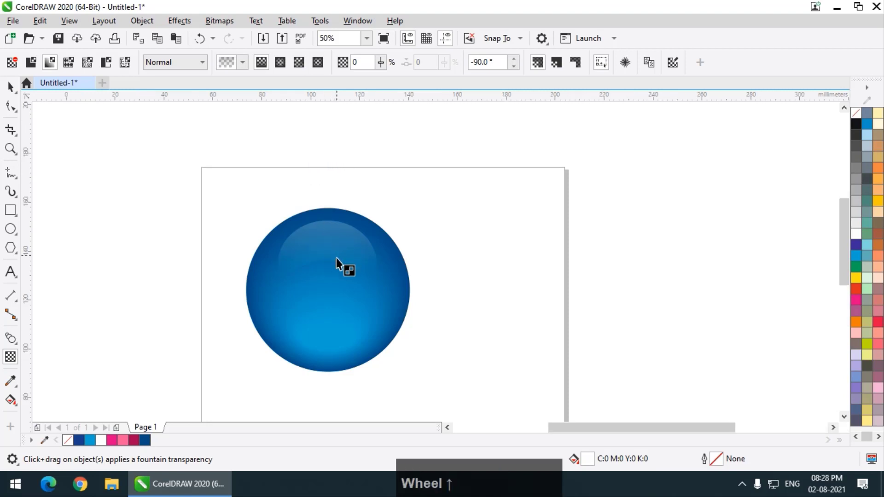
left_click_drag(301, 329, 300, 297)
scroll(300, 297, "down", 1)
left_click(10, 86)
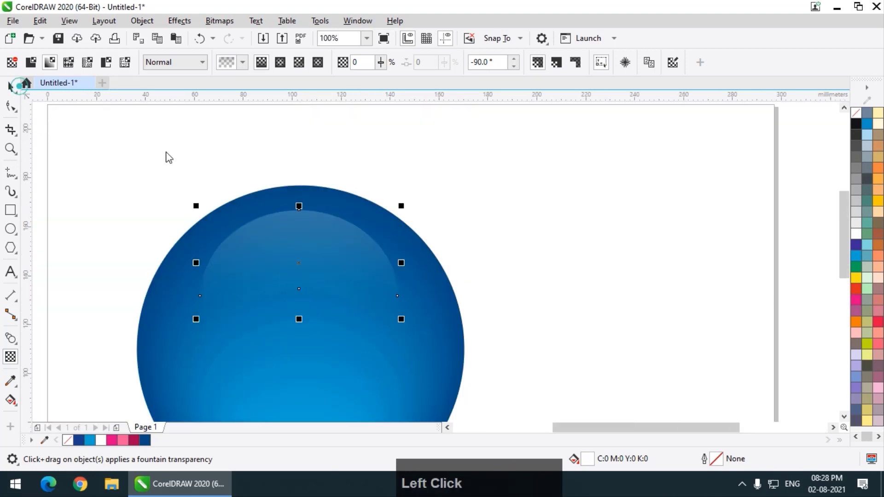
left_click(167, 154)
scroll(353, 279, "down", 2)
scroll(354, 278, "up", 1)
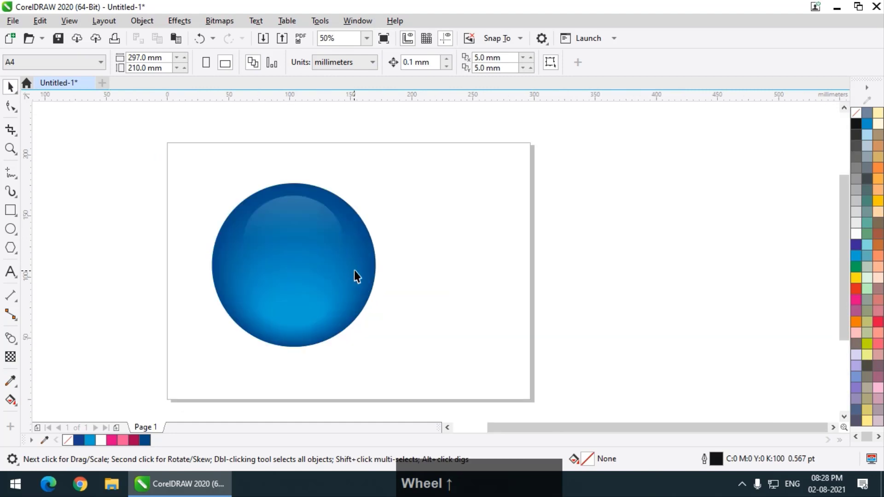
Step: Shift the blue sphere left, then drop a copy of all its parts to the right
left_click_drag(141, 158, 401, 355)
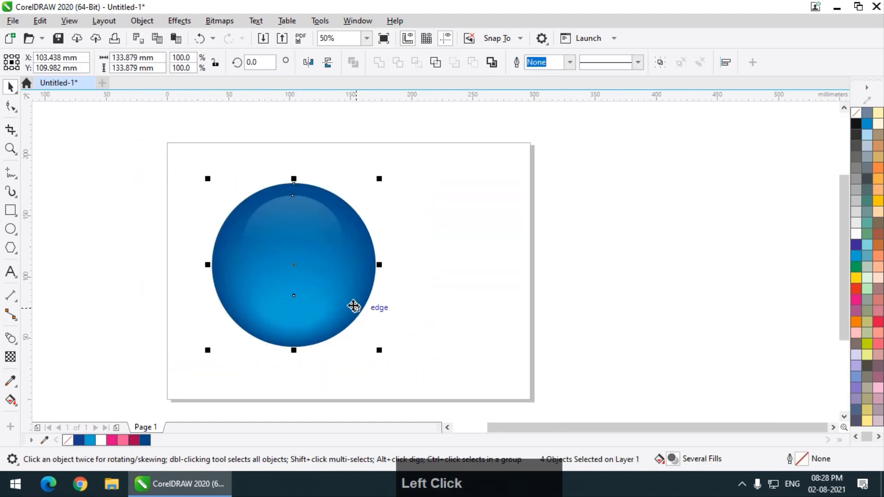
left_click_drag(352, 306, 321, 303)
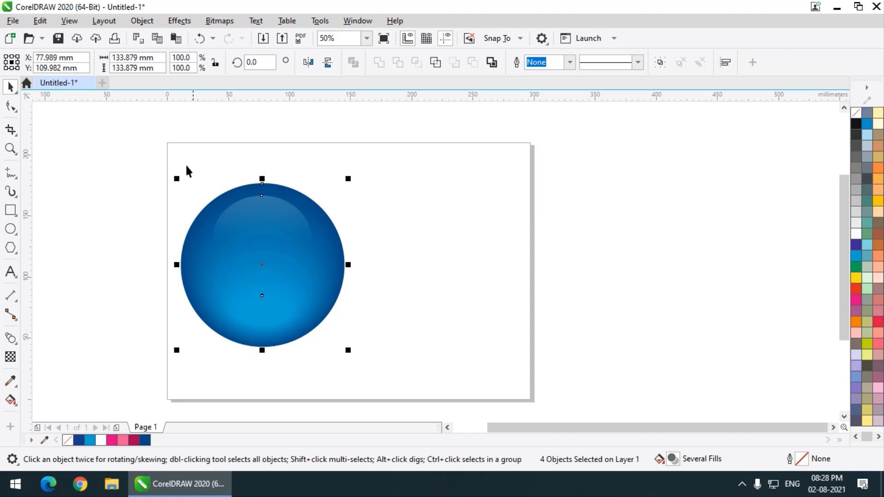
left_click_drag(125, 140, 393, 384)
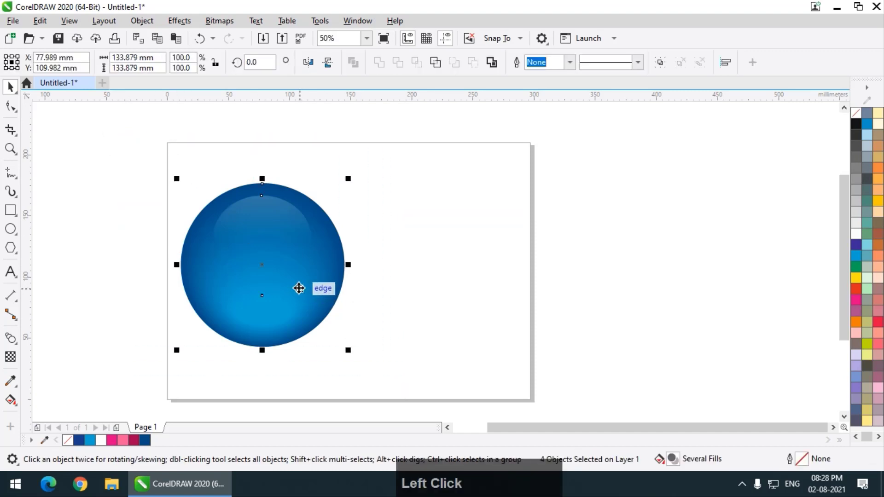
left_click_drag(148, 150, 420, 386)
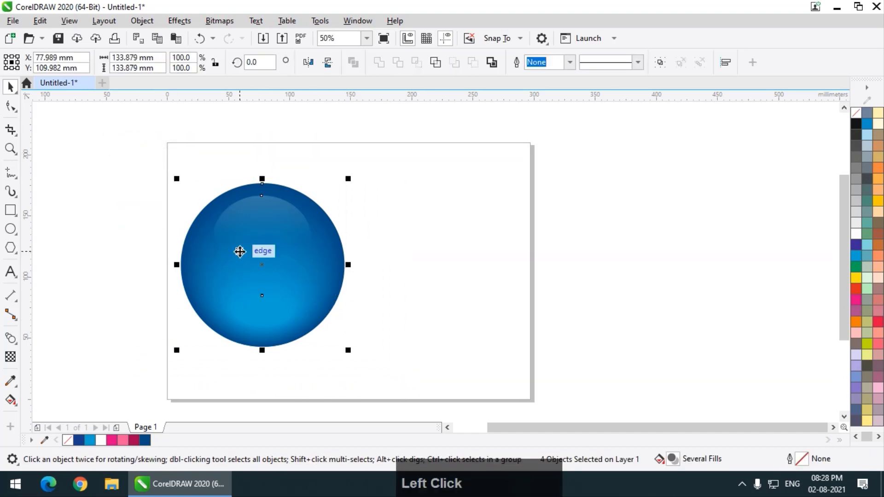
left_click_drag(243, 251, 446, 267)
right_click(447, 266)
left_click(612, 296)
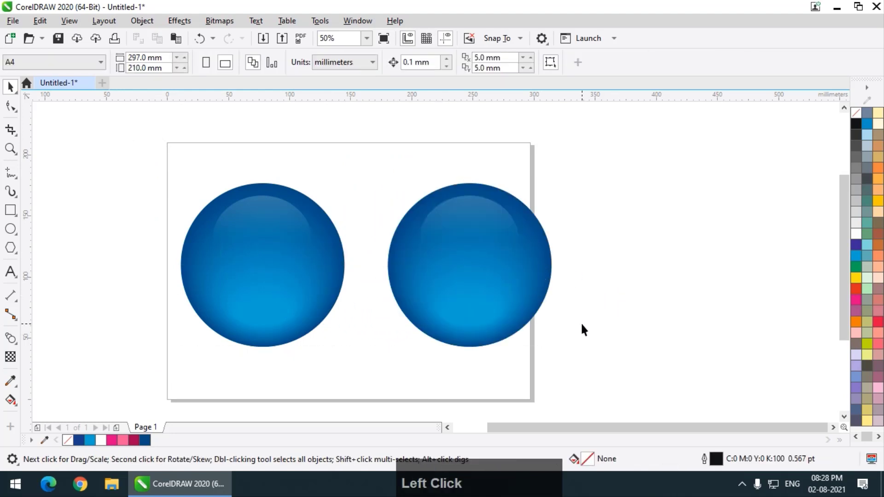
Step: Fill the right sphere's outer circle dark crimson (C:10 M:100 Y:27 K:50)
left_click(551, 256)
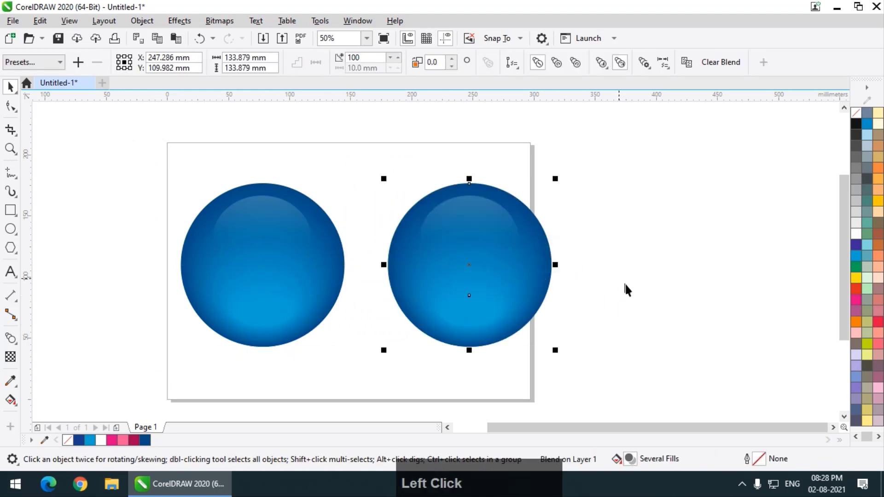
left_click(856, 300)
left_click_drag(855, 301, 847, 341)
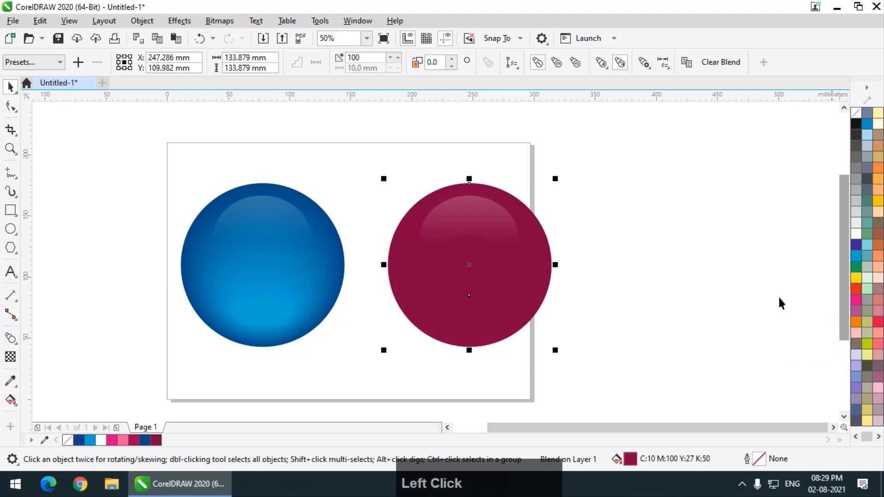
left_click(720, 258)
Step: Colour the blend's inner ellipse a lighter pink for the glow
left_click(476, 306)
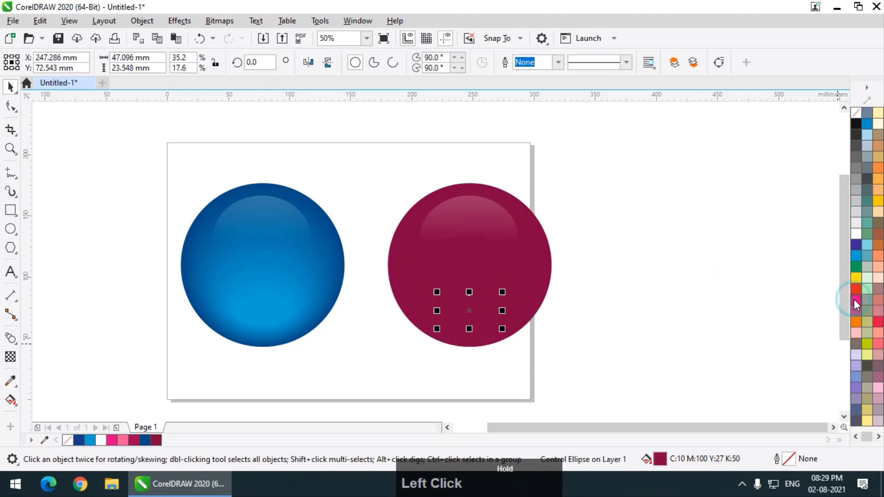
left_click_drag(854, 300, 855, 300)
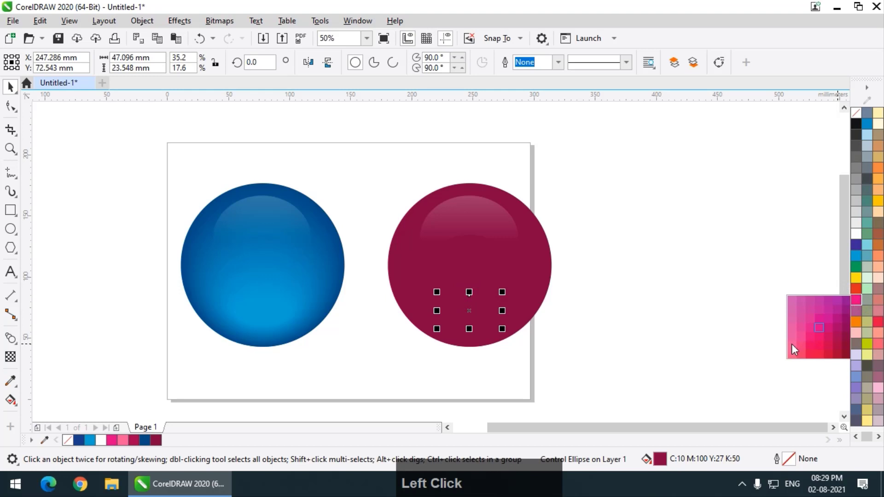
left_click_drag(792, 344, 792, 344)
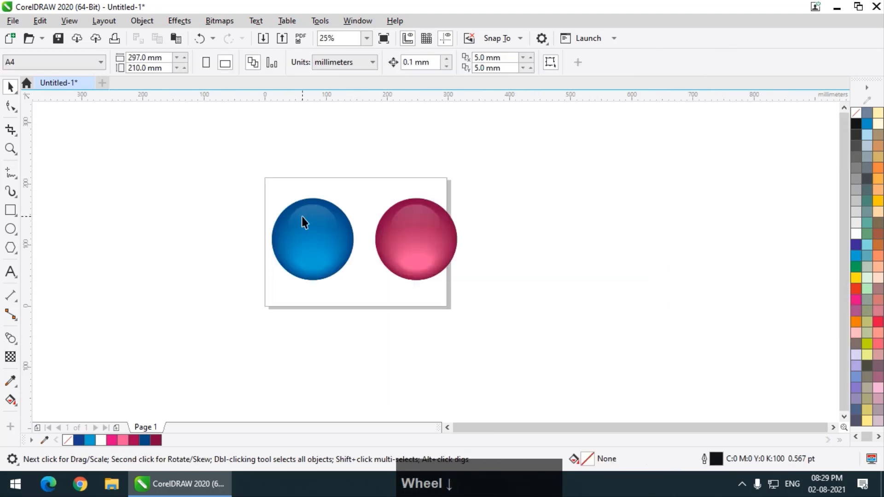
Step: Select all parts of the pink sphere and shift it left to sit just beside the blue sphere
scroll(302, 216, "up", 1)
left_click_drag(746, 156, 452, 358)
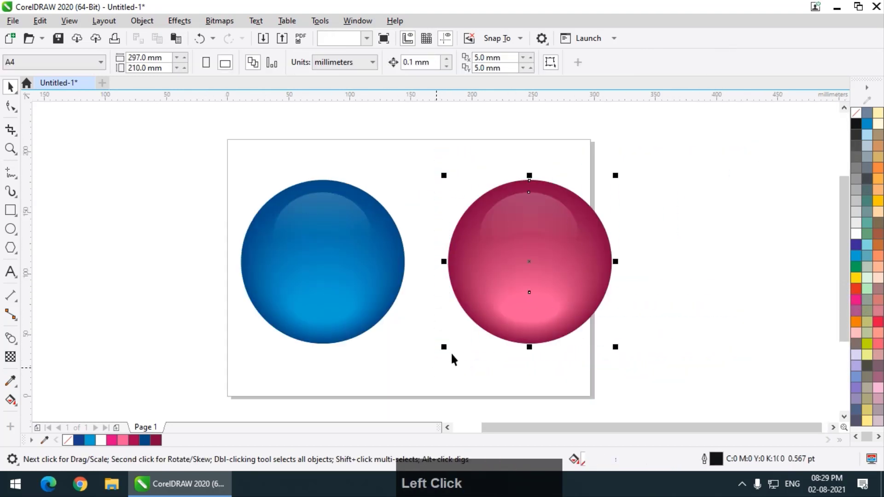
left_click_drag(572, 292, 545, 292)
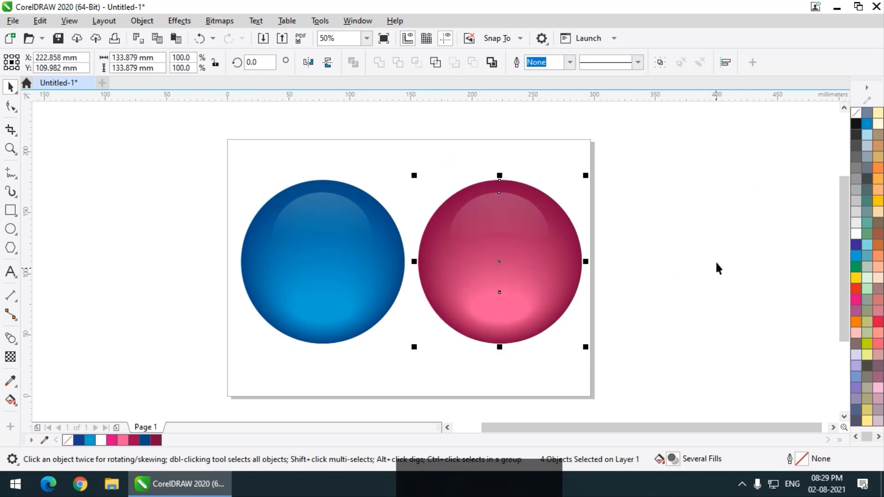
left_click_drag(675, 154, 162, 362)
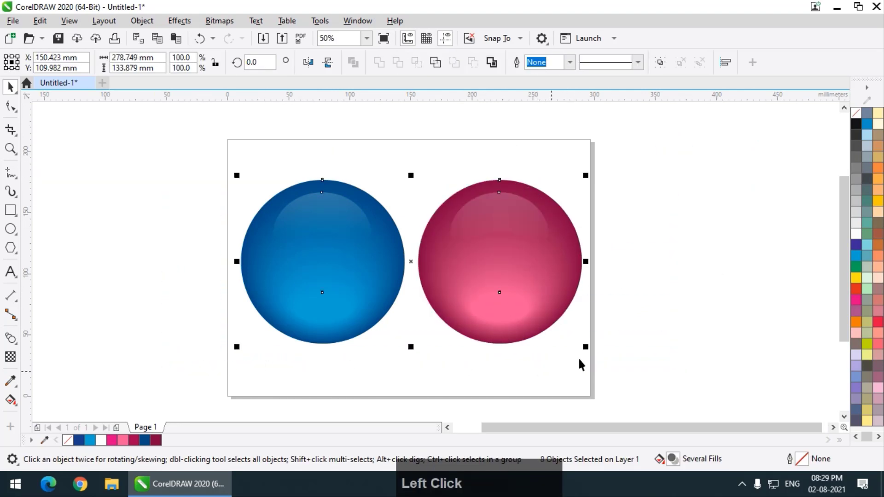
left_click(682, 309)
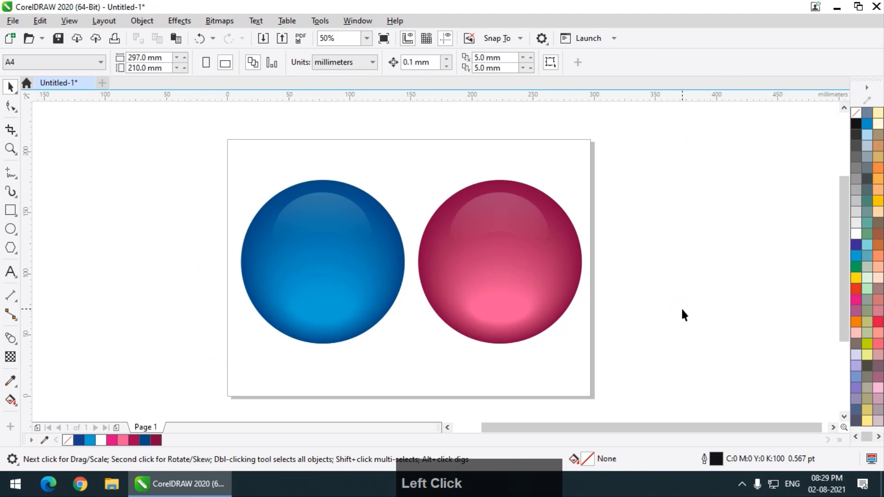